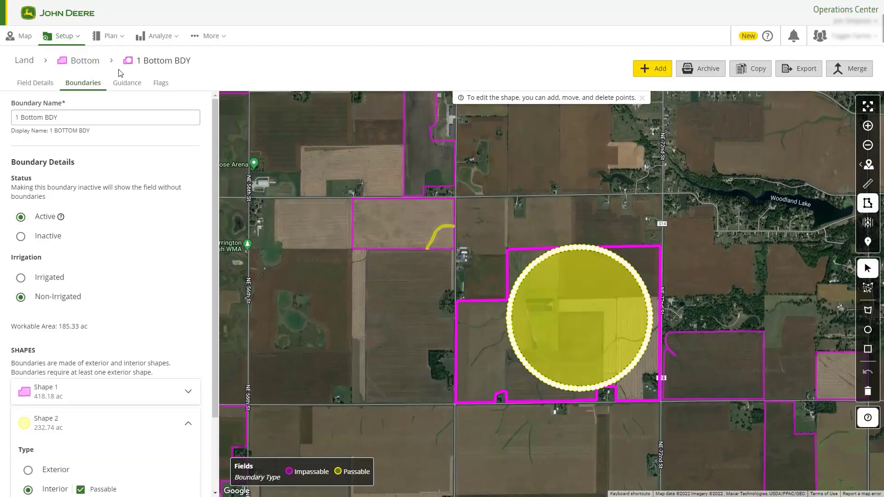
Step: Leave the 1 Bottom BDY boundary editor for the Bottom field's Field Details tab
{"action": "left_click", "coordinate": [33, 84]}
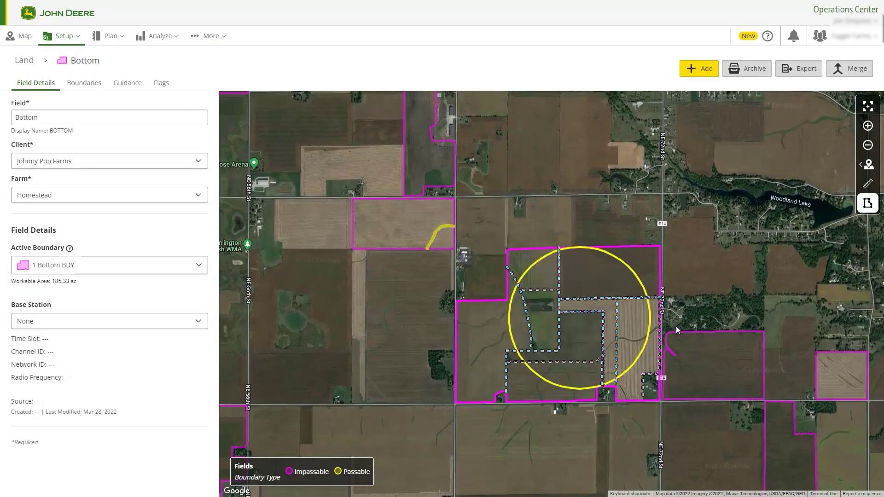
{"action": "scroll", "coordinate": [661, 327], "scroll_direction": "up", "scroll_amount": 1}
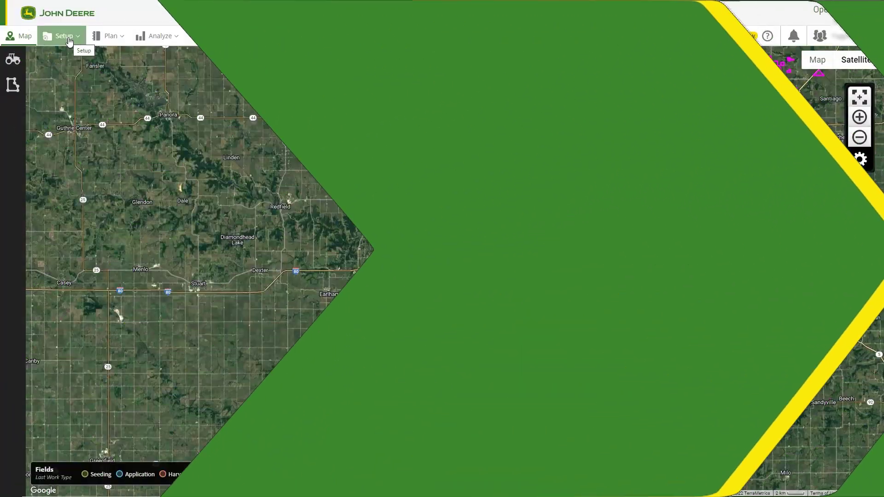
Step: Go to the Land page from the Setup menu to see clients, farms and fields
{"action": "left_click", "coordinate": [71, 41]}
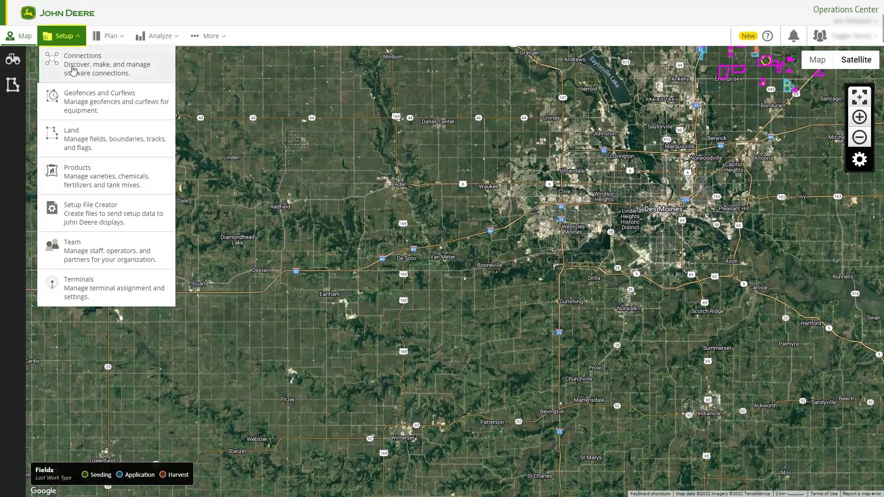
{"action": "left_click", "coordinate": [71, 140]}
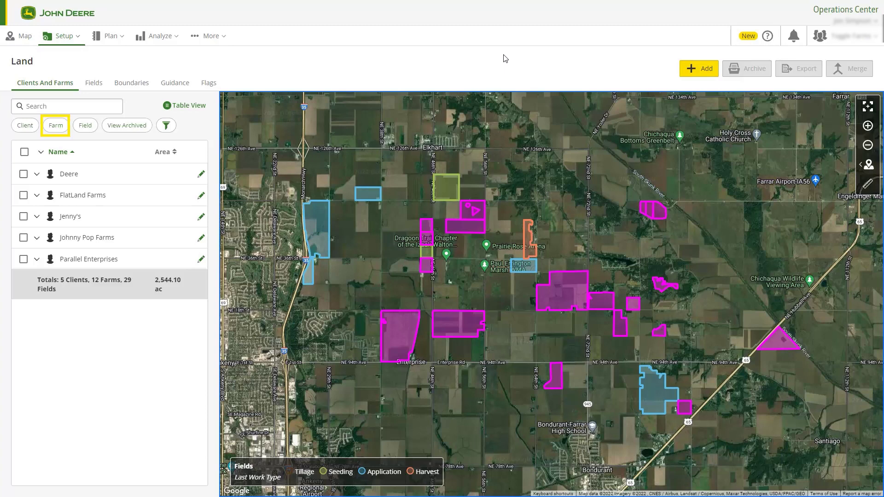
Step: Expand the Deere client to reveal farms Ditches, Larry and South 40s with their fields
{"action": "mouse_move", "coordinate": [528, 275]}
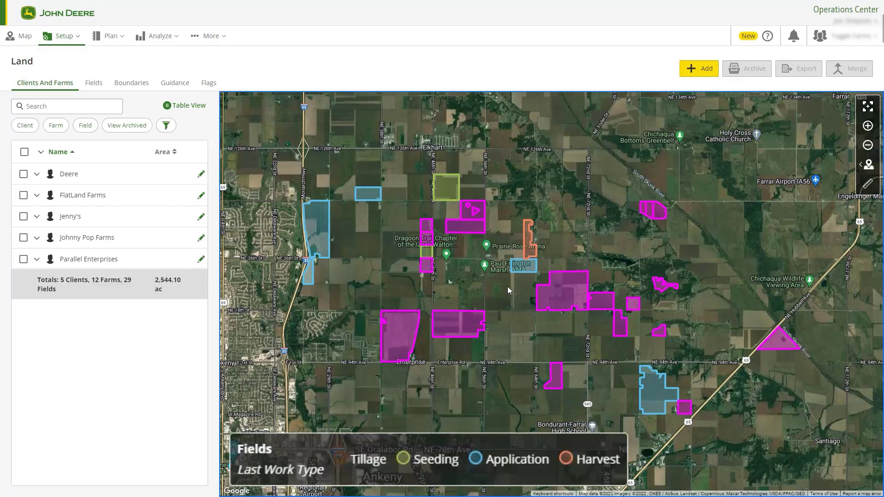
{"action": "mouse_move", "coordinate": [476, 323]}
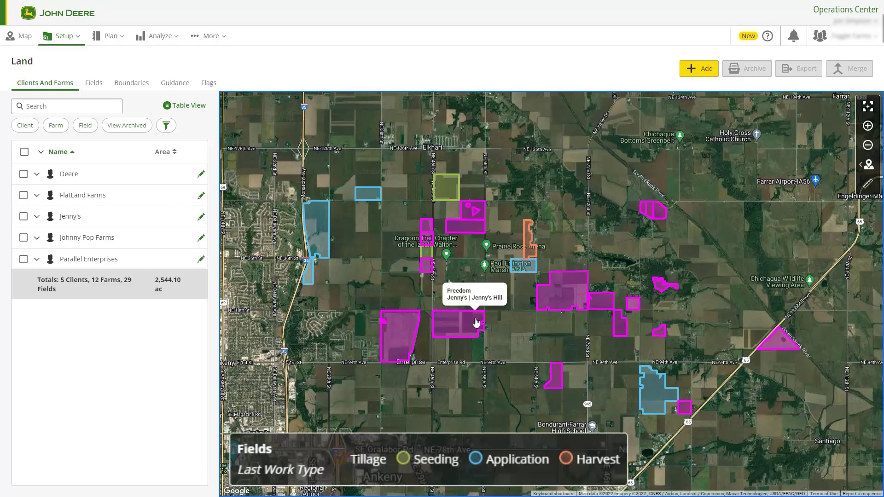
{"action": "mouse_move", "coordinate": [450, 199]}
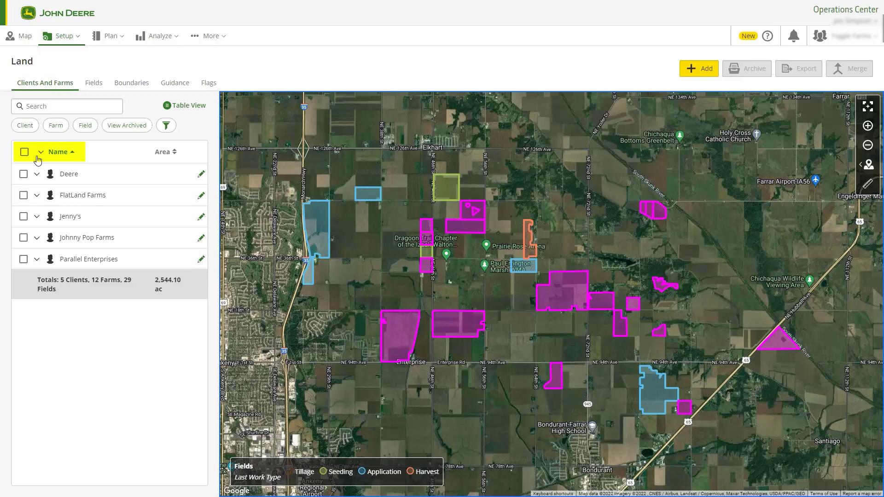
{"action": "left_click", "coordinate": [36, 175]}
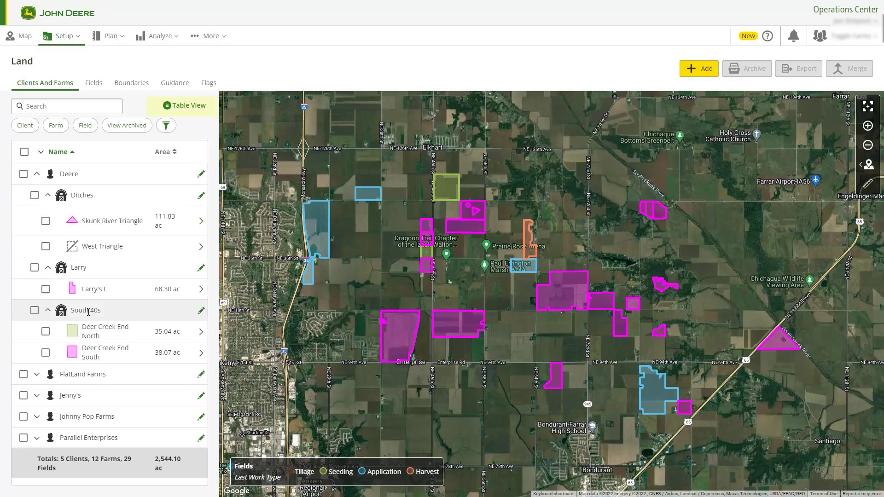
Step: Switch the Clients And Farms list to Table View with boundary, guidance and flag counts
{"action": "left_click", "coordinate": [194, 106]}
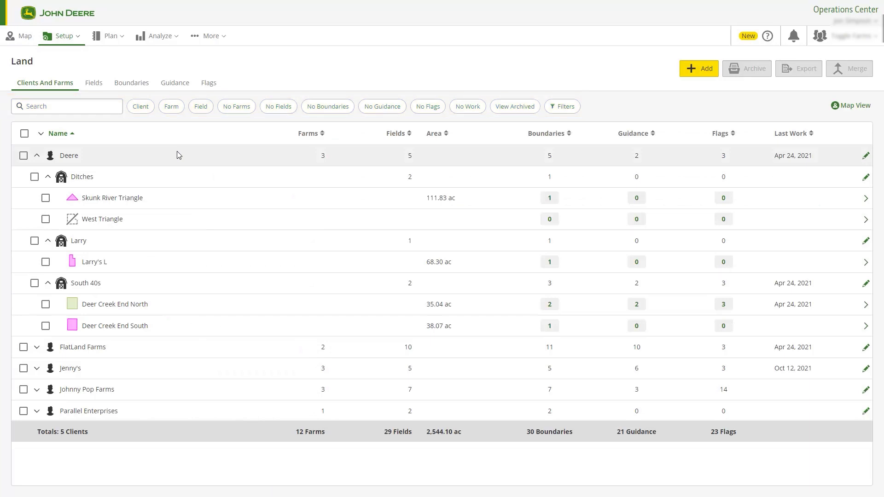
Step: Filter the land table to the South 40s farm, then return to Map View
{"action": "left_click", "coordinate": [168, 109]}
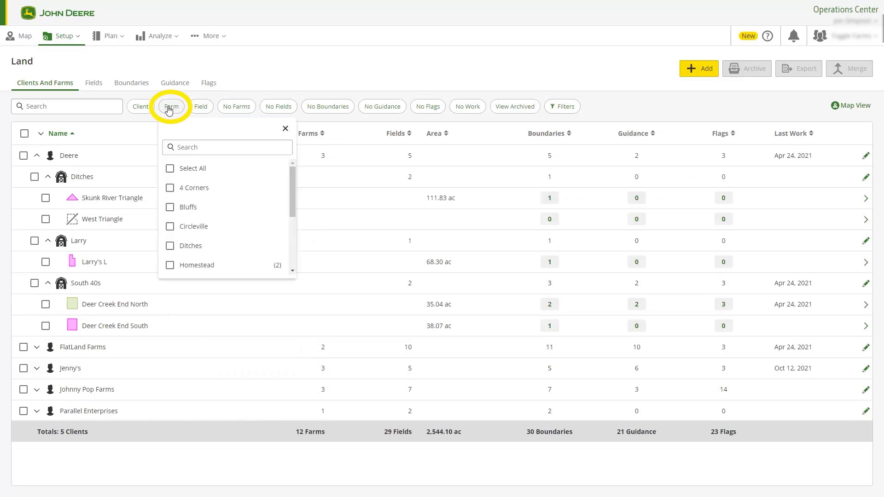
{"action": "left_click_drag", "start_coordinate": [292, 184], "coordinate": [292, 244]}
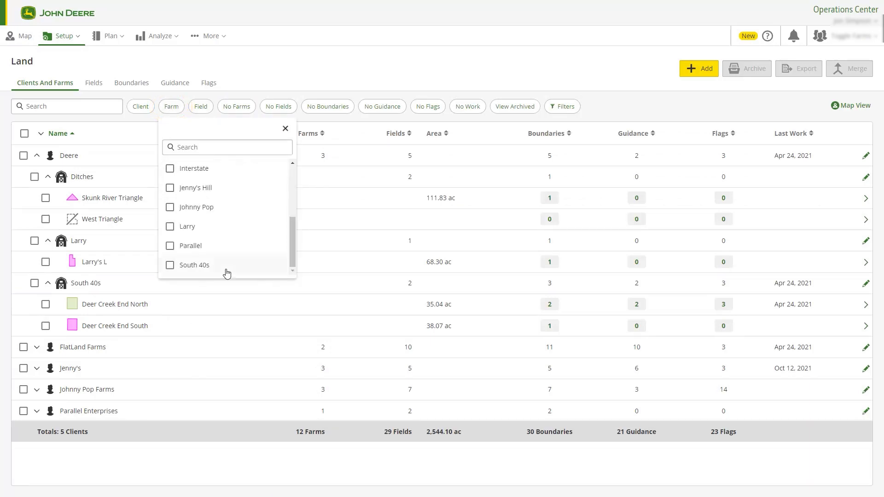
{"action": "left_click", "coordinate": [203, 269]}
{"action": "left_click", "coordinate": [91, 276]}
{"action": "left_click", "coordinate": [104, 203]}
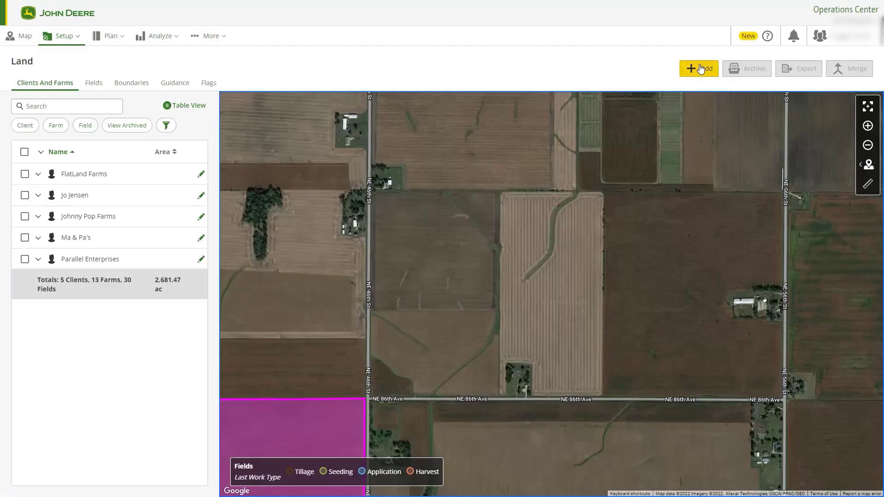
Step: Add a field named East Acres under new client Deere and new farm Hawk Farm
{"action": "left_click", "coordinate": [700, 68]}
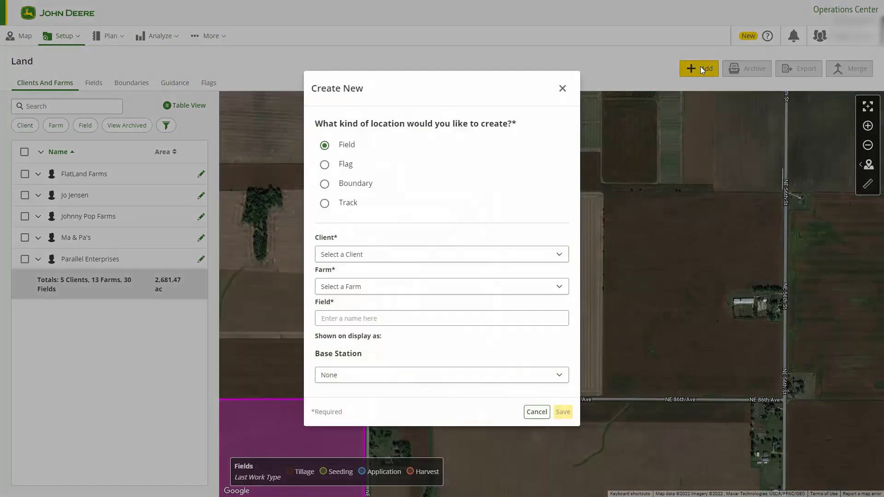
{"action": "left_click", "coordinate": [350, 254]}
{"action": "left_click", "coordinate": [378, 373]}
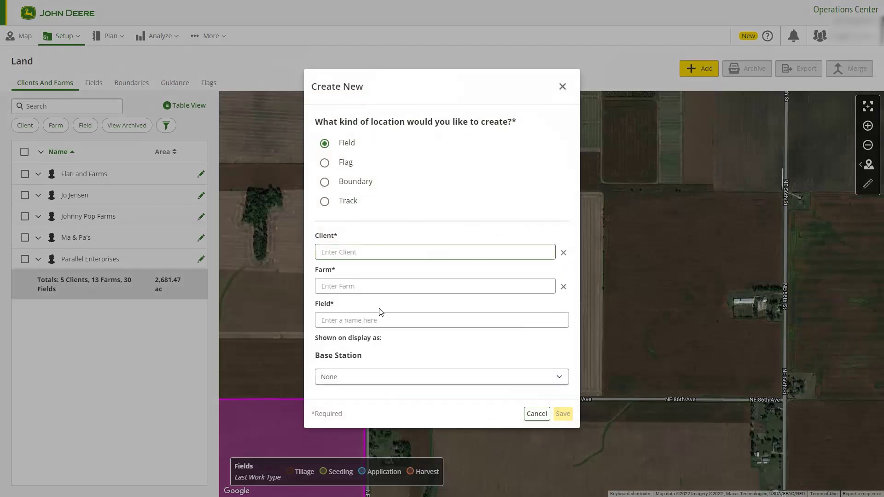
{"action": "type", "text": "Deere"}
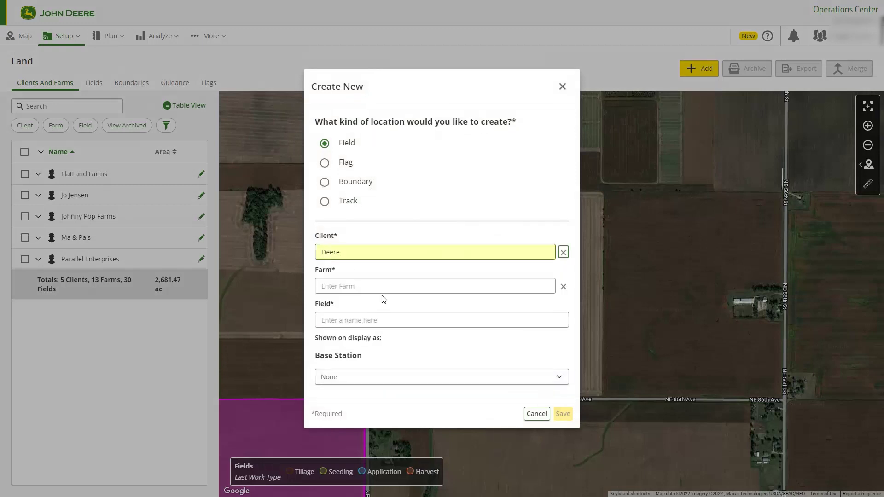
{"action": "key", "text": "Tab"}
{"action": "type", "text": "Hawk Farm"}
{"action": "key", "text": "Tab"}
{"action": "key", "text": "Tab"}
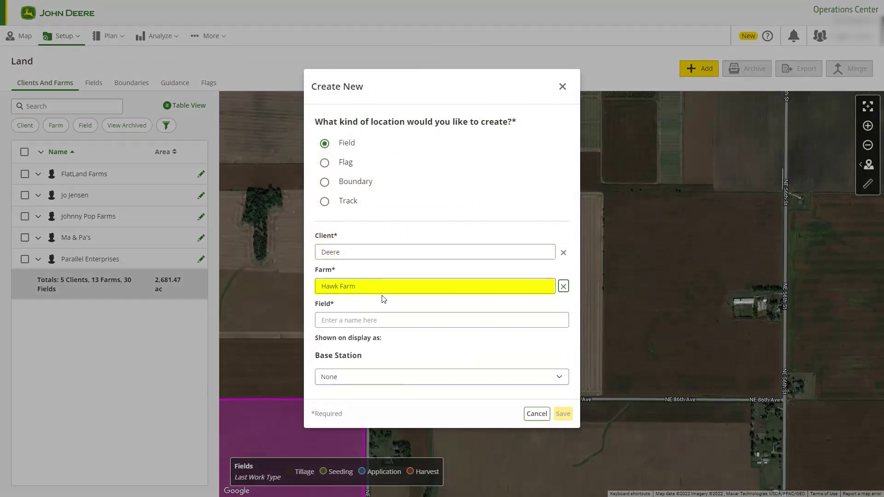
{"action": "type", "text": "East Acres"}
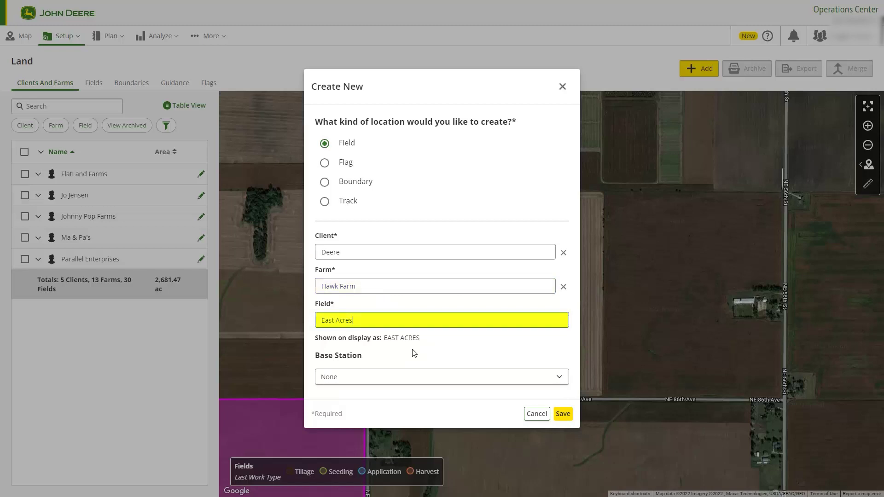
{"action": "left_click", "coordinate": [420, 379]}
{"action": "scroll", "coordinate": [415, 387], "scroll_direction": "down", "scroll_amount": 1}
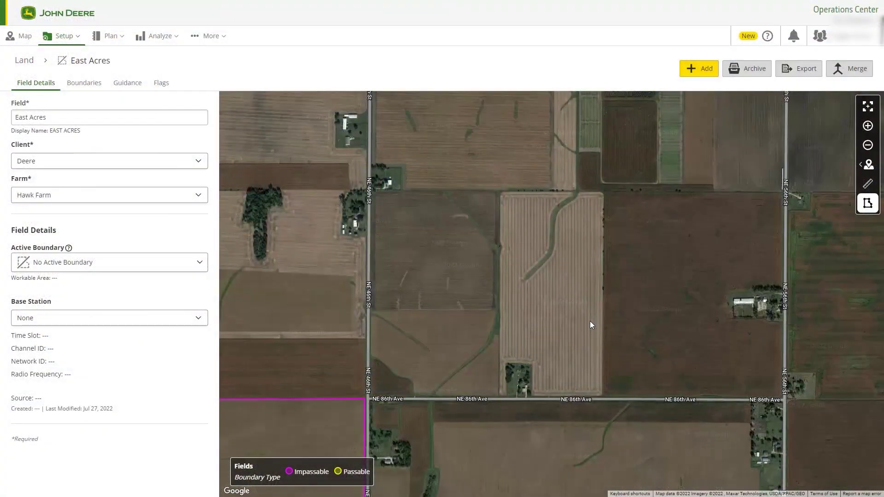
Step: Begin a new hand-drawn boundary for East Acres using the Draw new option
{"action": "left_click", "coordinate": [709, 68]}
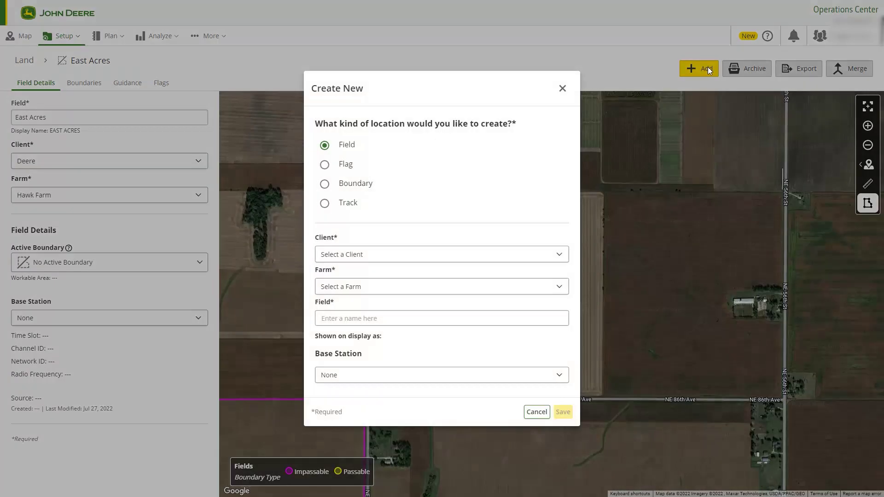
{"action": "left_click", "coordinate": [357, 191]}
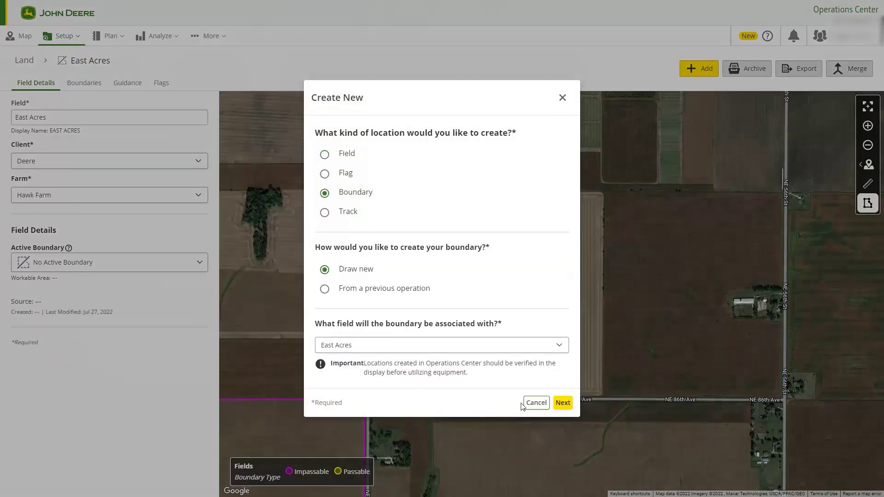
{"action": "left_click", "coordinate": [564, 404]}
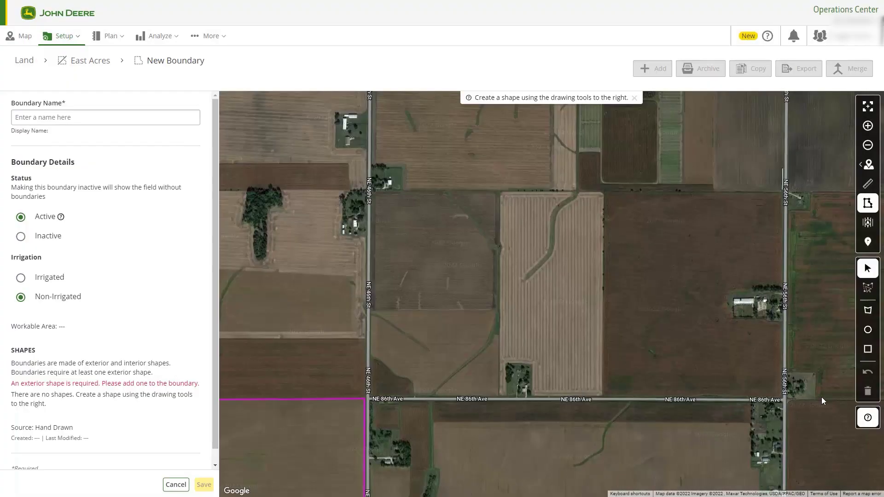
Step: Trace a 74.24 ac polygon around the striped field, notching around the farmstead corner
{"action": "left_click", "coordinate": [868, 311]}
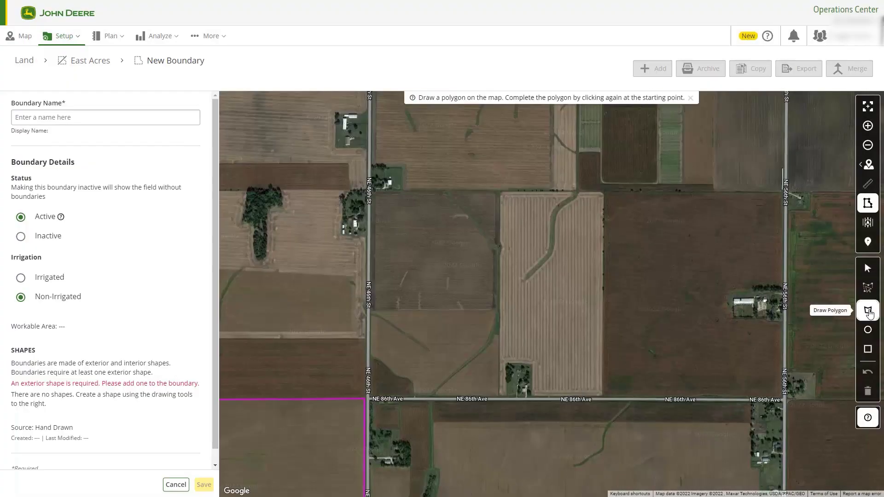
{"action": "left_click", "coordinate": [603, 192]}
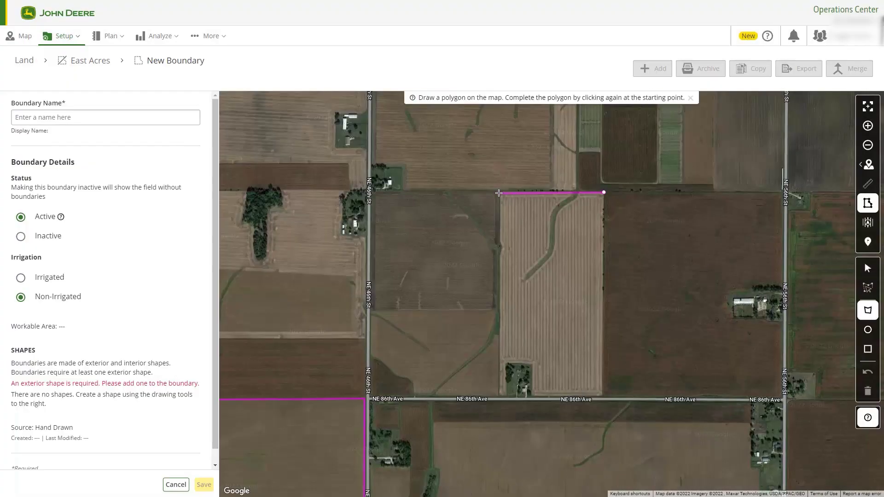
{"action": "left_click", "coordinate": [501, 394]}
{"action": "left_click", "coordinate": [507, 395]}
{"action": "left_click", "coordinate": [506, 363]}
{"action": "left_click", "coordinate": [603, 395]}
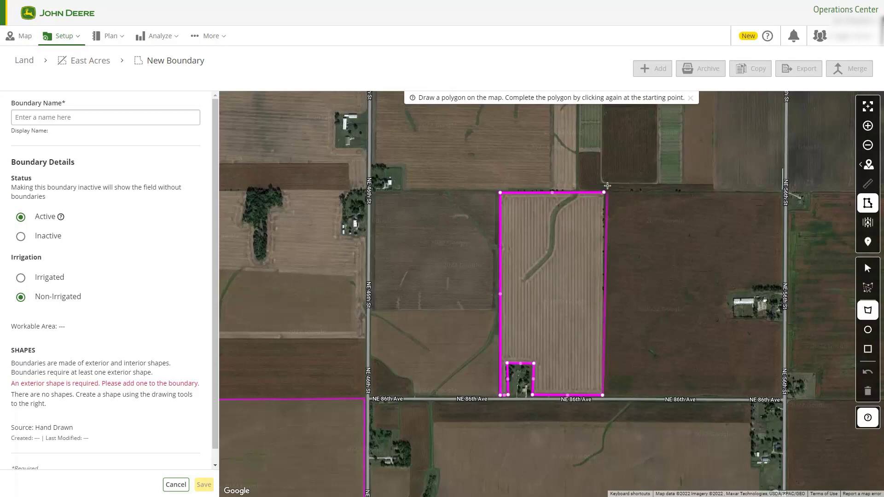
{"action": "left_click", "coordinate": [604, 193]}
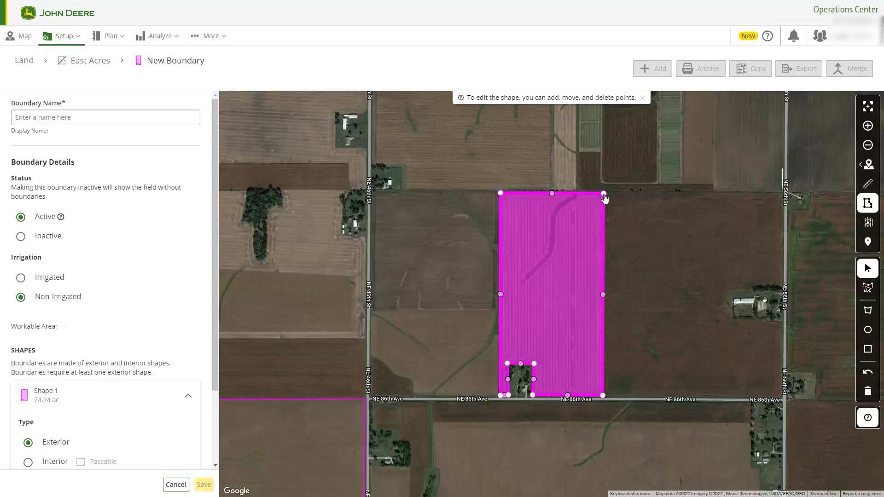
Step: Drag the farmstead cut-out's corners onto the yard edges, reducing Shape 1 to 73.85 ac
{"action": "scroll", "coordinate": [599, 230], "scroll_direction": "up", "scroll_amount": 3}
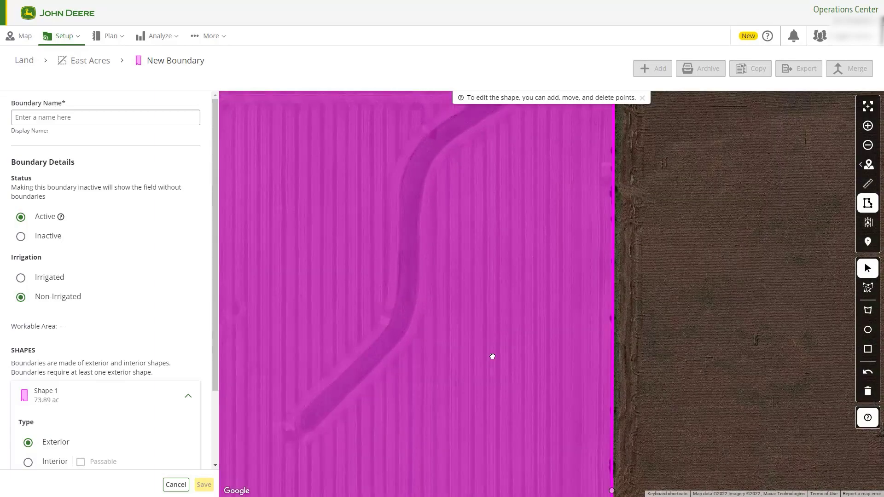
{"action": "scroll", "coordinate": [492, 357], "scroll_direction": "down", "scroll_amount": 3}
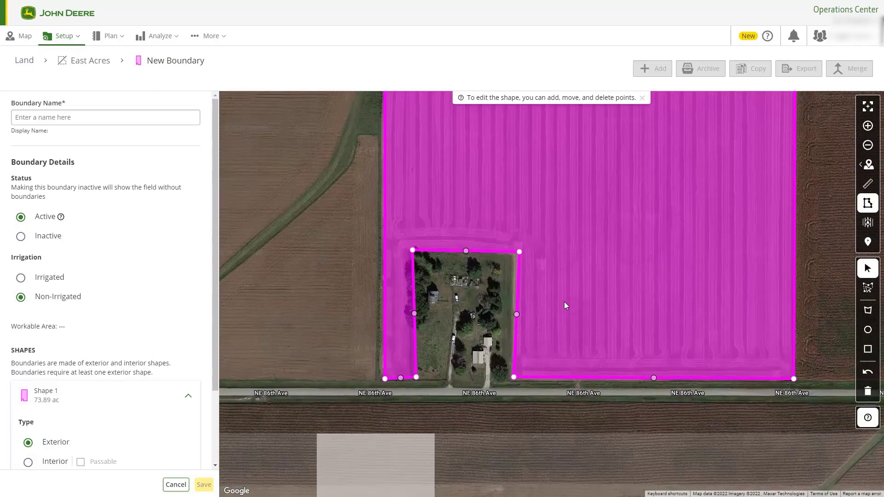
{"action": "left_click_drag", "start_coordinate": [416, 379], "coordinate": [410, 380]}
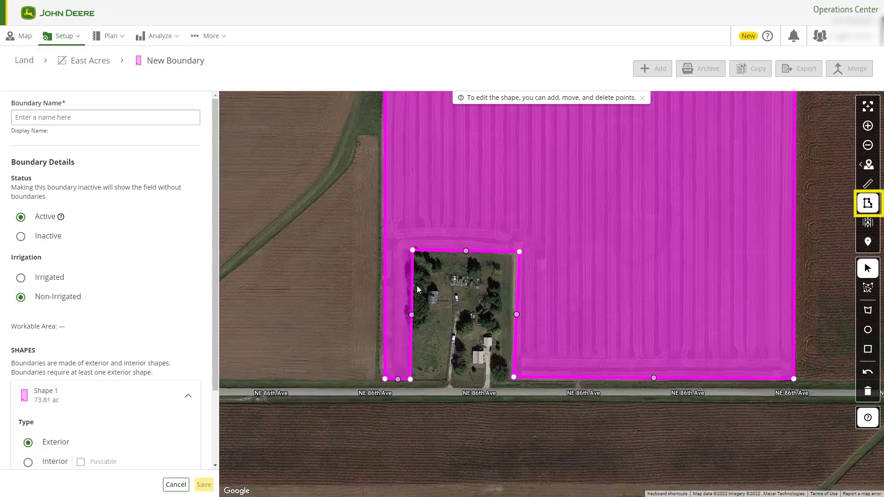
{"action": "left_click_drag", "start_coordinate": [412, 252], "coordinate": [408, 249]}
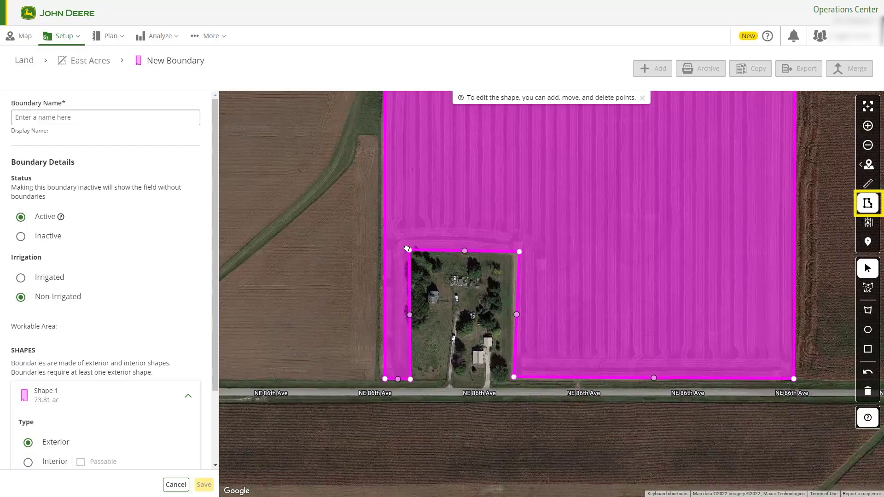
{"action": "left_click_drag", "start_coordinate": [519, 252], "coordinate": [513, 251]}
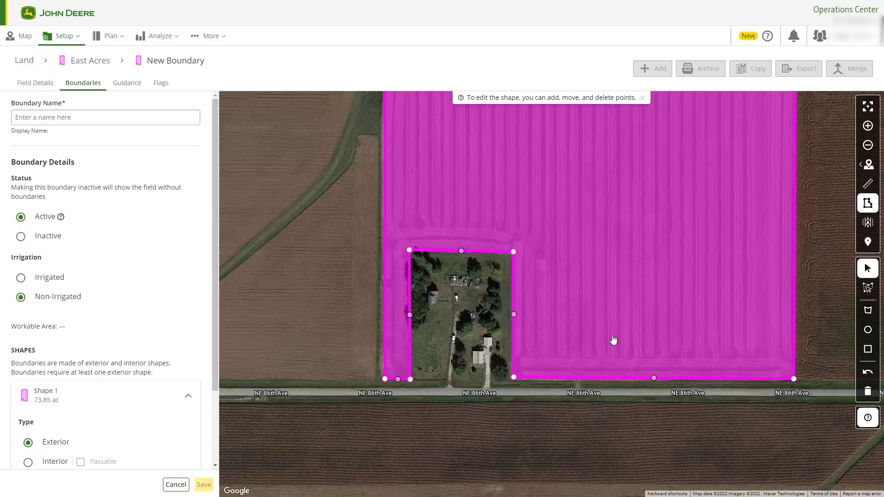
{"action": "scroll", "coordinate": [613, 339], "scroll_direction": "down", "scroll_amount": 1}
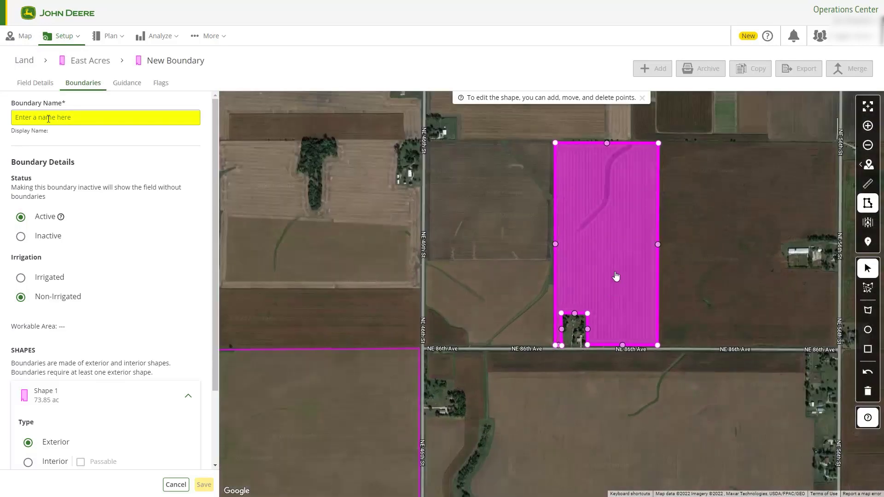
{"action": "left_click_drag", "start_coordinate": [615, 274], "coordinate": [590, 313]}
Step: Rename the boundary ext_boundary_east and outline the waterway strip as 2.04 ac Shape 2
{"action": "type", "text": "ext_b"}
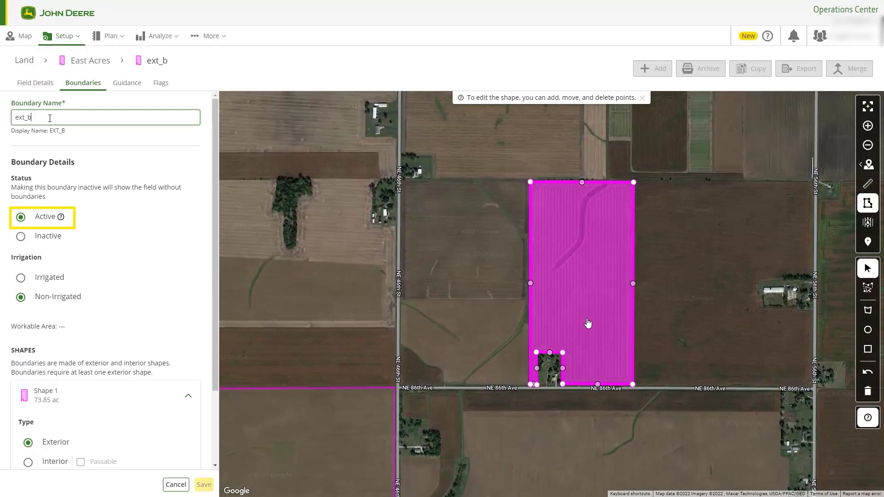
{"action": "type", "text": "oundary_east"}
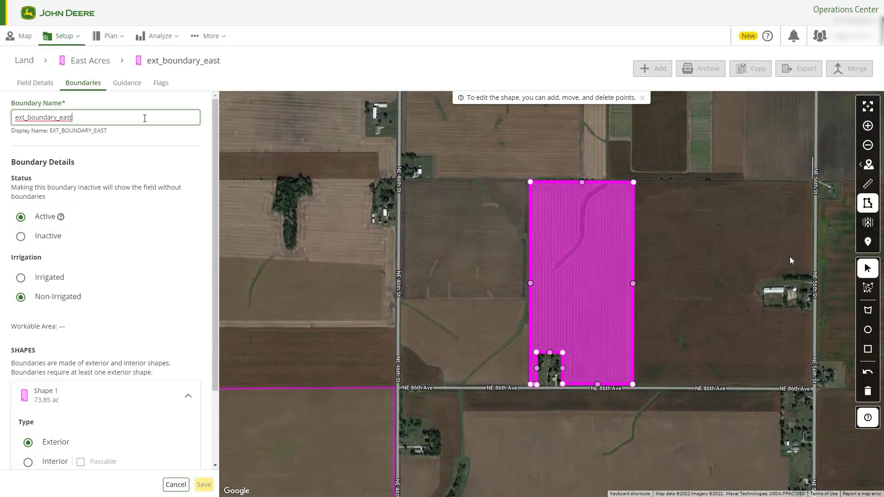
{"action": "left_click", "coordinate": [868, 309]}
{"action": "scroll", "coordinate": [612, 207], "scroll_direction": "up", "scroll_amount": 2}
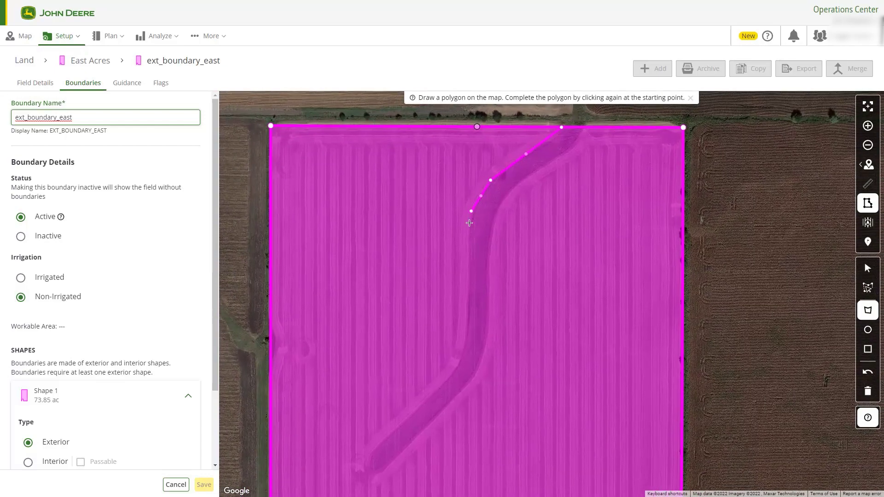
{"action": "left_click", "coordinate": [454, 366]}
{"action": "left_click", "coordinate": [448, 376]}
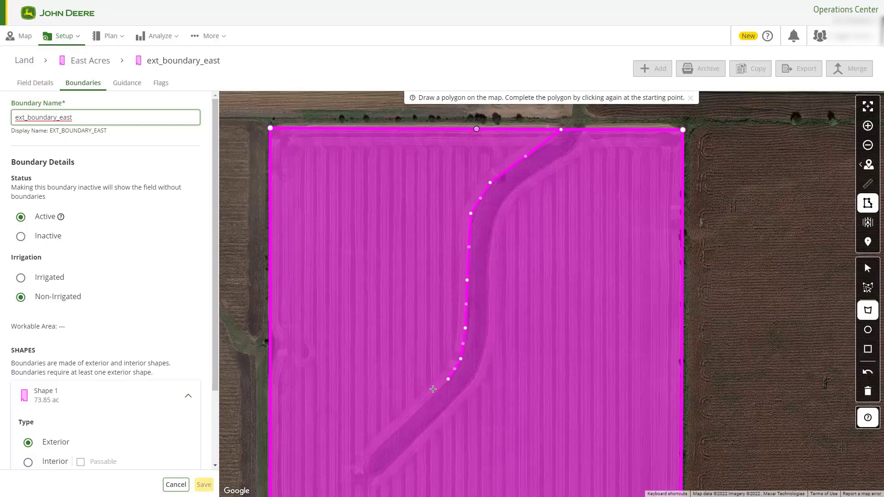
{"action": "left_click", "coordinate": [370, 455]}
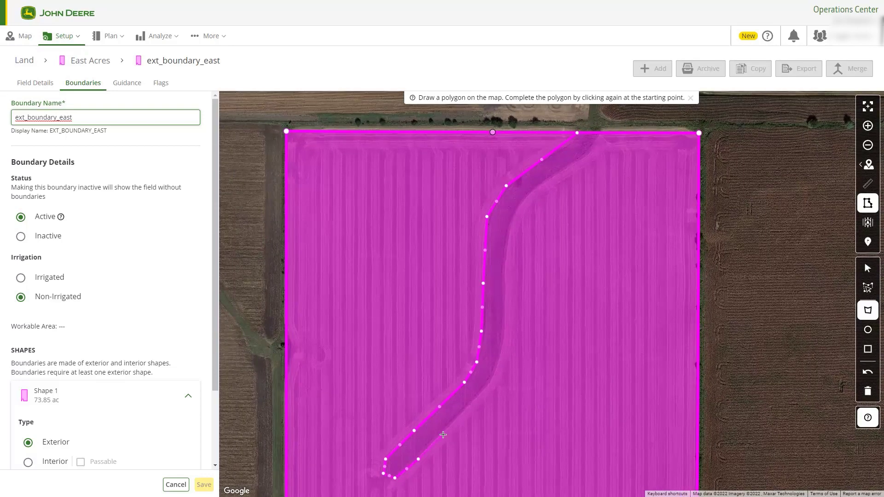
{"action": "left_click", "coordinate": [506, 239]}
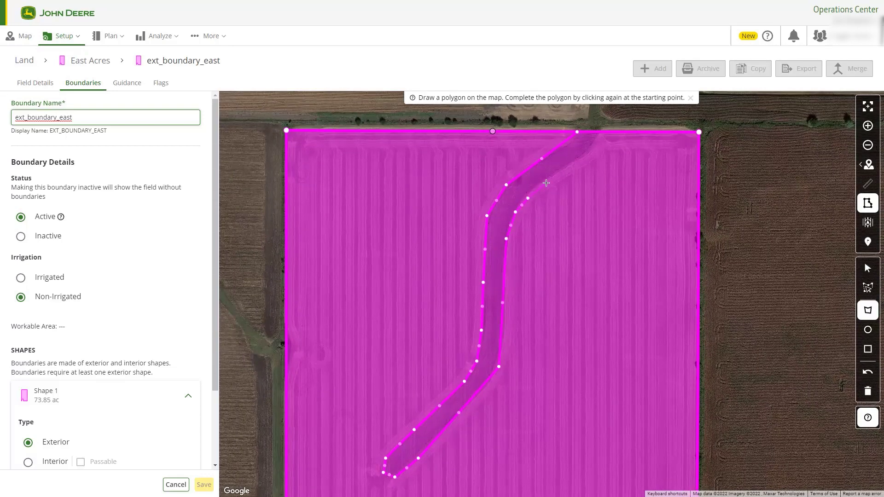
{"action": "left_click", "coordinate": [596, 143]}
{"action": "left_click", "coordinate": [601, 132]}
Step: Close the ditch polygon as a passable interior shape, save the boundary, and view the whole field
{"action": "left_click", "coordinate": [578, 132]}
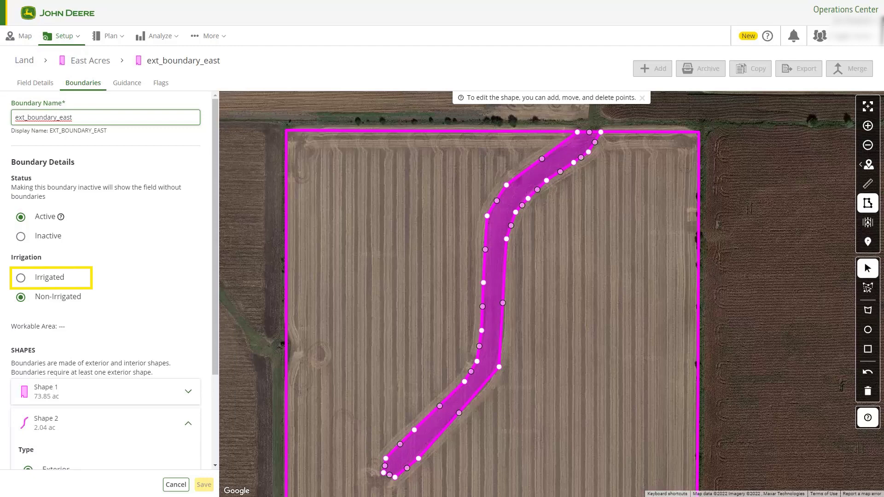
{"action": "scroll", "coordinate": [164, 423], "scroll_direction": "down", "scroll_amount": 3}
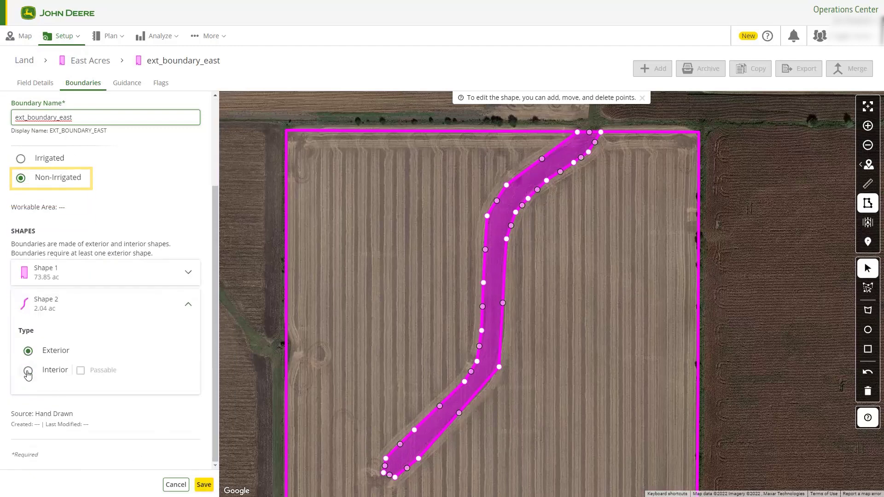
{"action": "left_click", "coordinate": [28, 371]}
{"action": "left_click", "coordinate": [204, 484]}
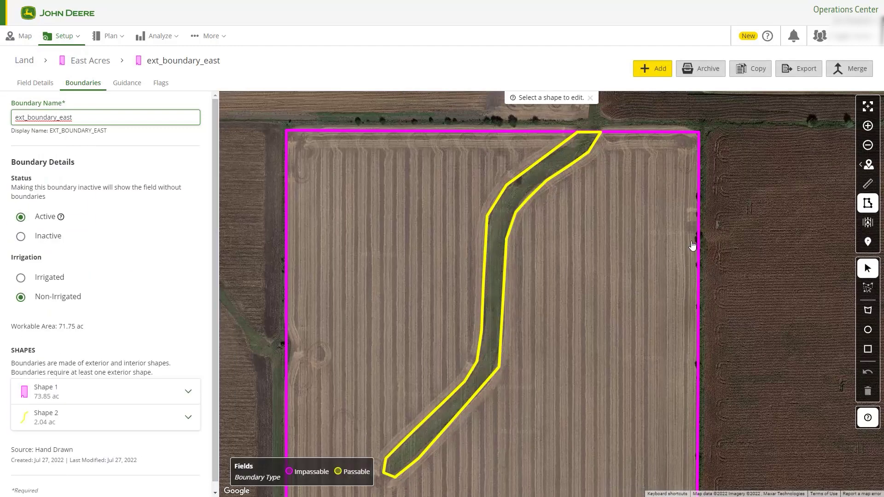
{"action": "scroll", "coordinate": [683, 257], "scroll_direction": "down", "scroll_amount": 1}
{"action": "left_click_drag", "start_coordinate": [673, 275], "coordinate": [611, 225]}
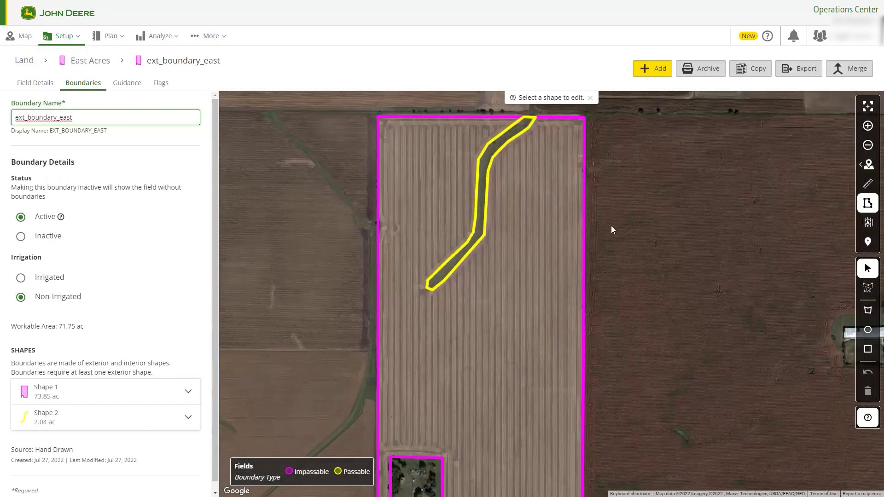
{"action": "scroll", "coordinate": [611, 225], "scroll_direction": "down", "scroll_amount": 1}
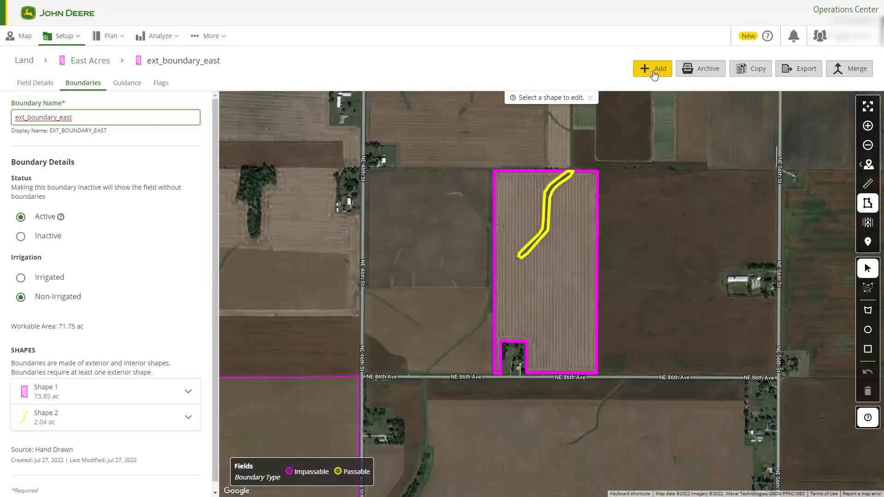
Step: Start a new straight guidance track with 30 ft implement spacing
{"action": "left_click", "coordinate": [654, 73]}
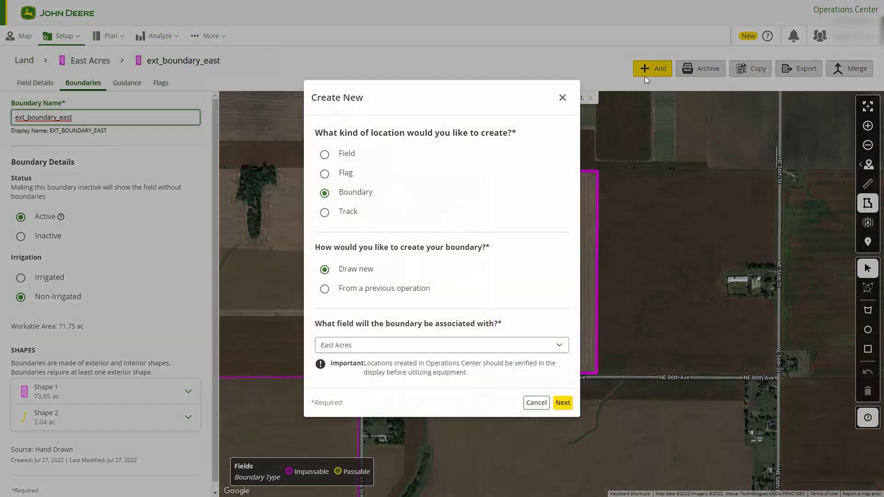
{"action": "left_click", "coordinate": [324, 212]}
{"action": "left_click", "coordinate": [346, 384]}
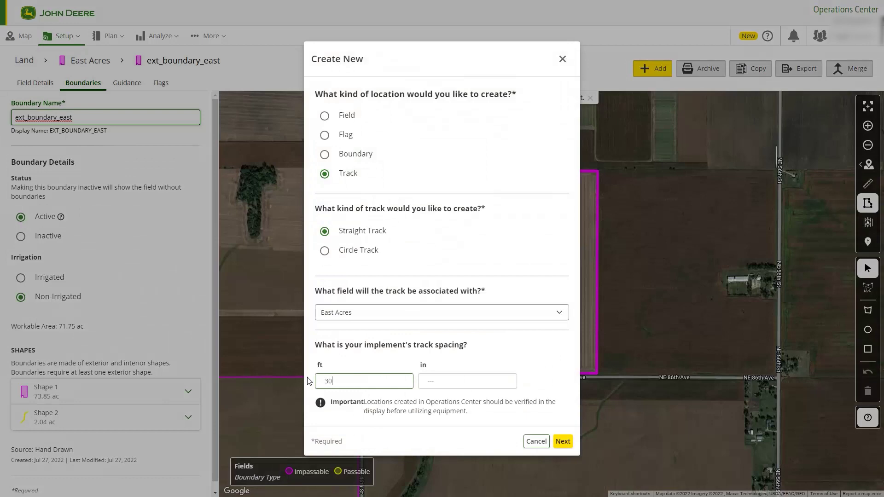
{"action": "left_click", "coordinate": [562, 441]}
Step: Name the track 'East guide track', with A at the south end and B at the north end
{"action": "type", "text": "E"}
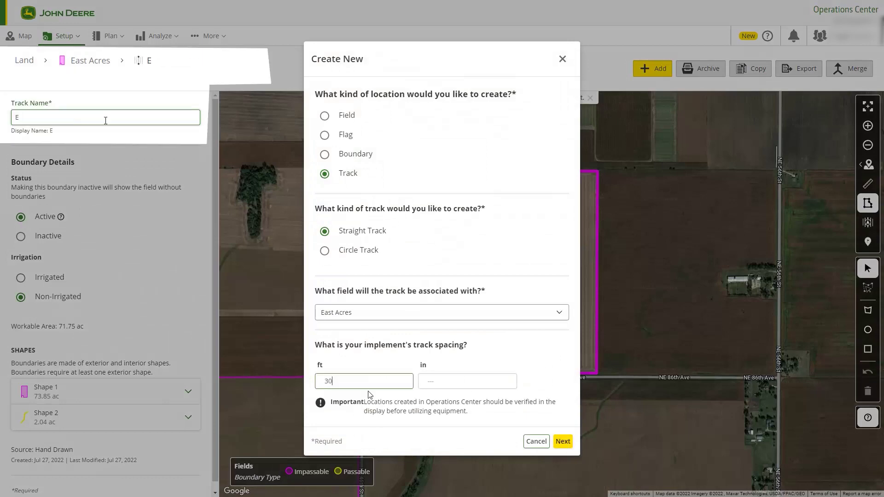
{"action": "type", "text": "ast guide"}
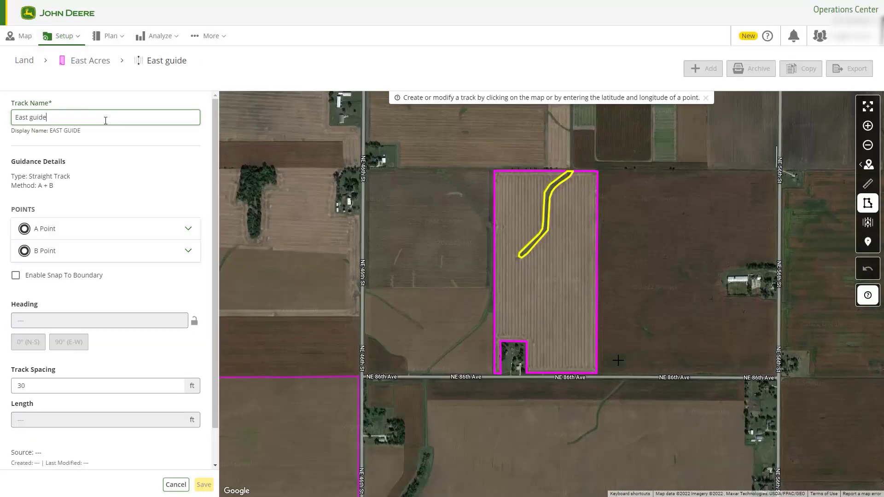
{"action": "type", "text": " track"}
{"action": "left_click", "coordinate": [586, 367]}
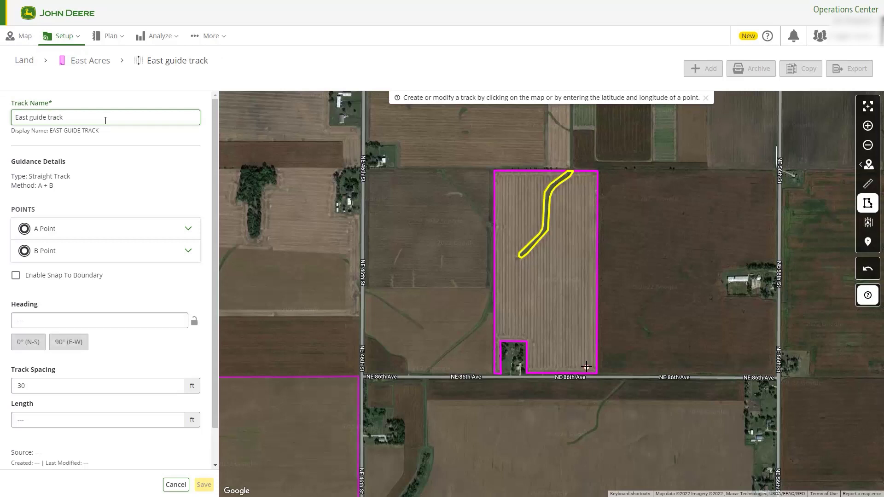
{"action": "left_click", "coordinate": [586, 177]}
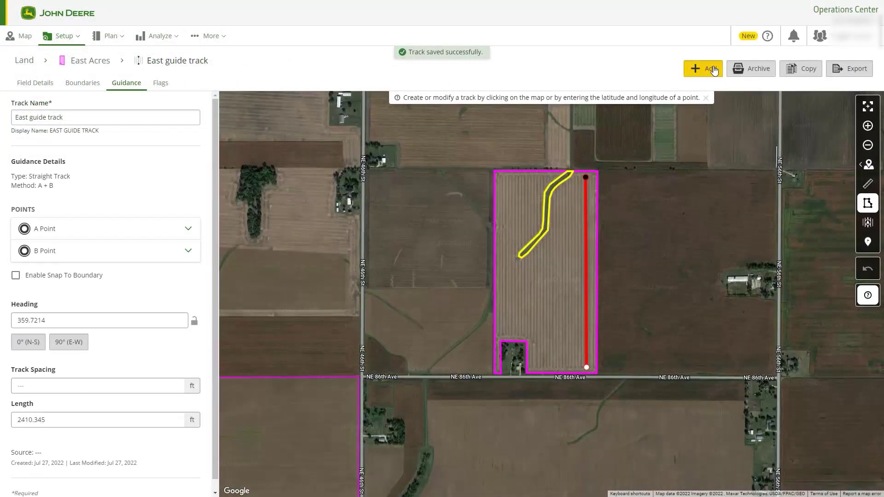
{"action": "left_click", "coordinate": [711, 69]}
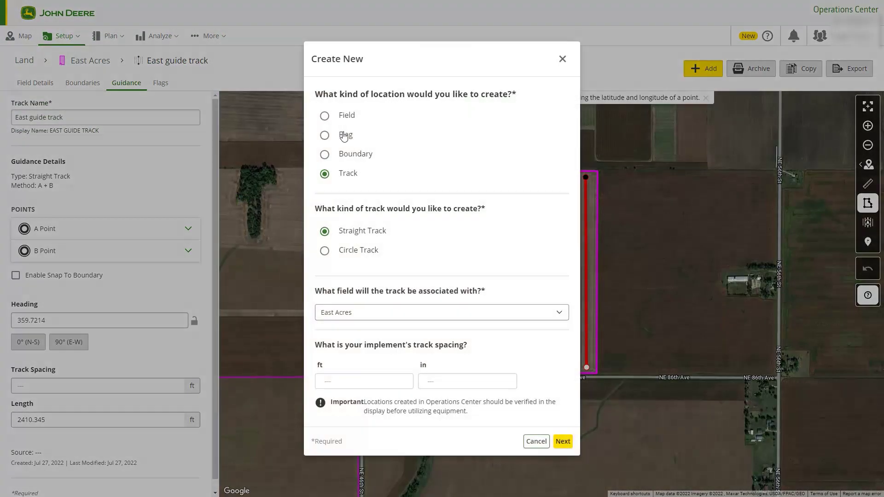
Step: Place a new point flag on the field's west edge
{"action": "left_click", "coordinate": [325, 135]}
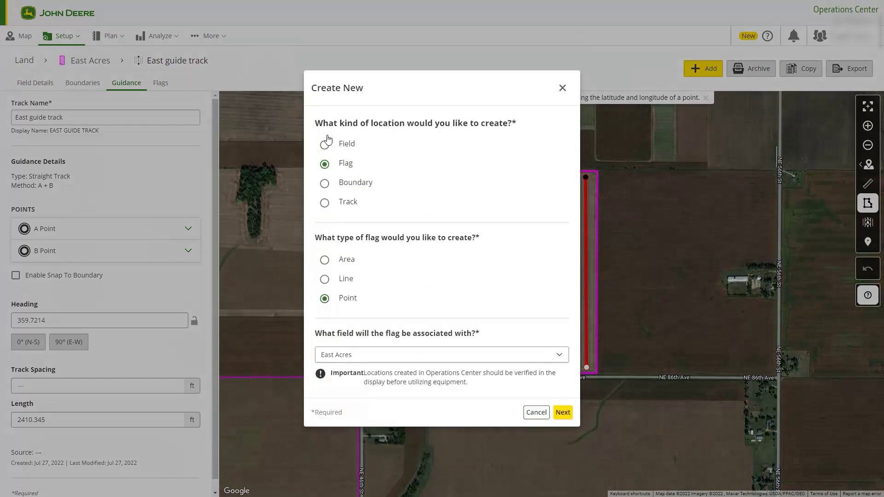
{"action": "left_click", "coordinate": [562, 412]}
{"action": "scroll", "coordinate": [499, 312], "scroll_direction": "up", "scroll_amount": 1}
{"action": "left_click_drag", "start_coordinate": [514, 111], "coordinate": [535, 373]}
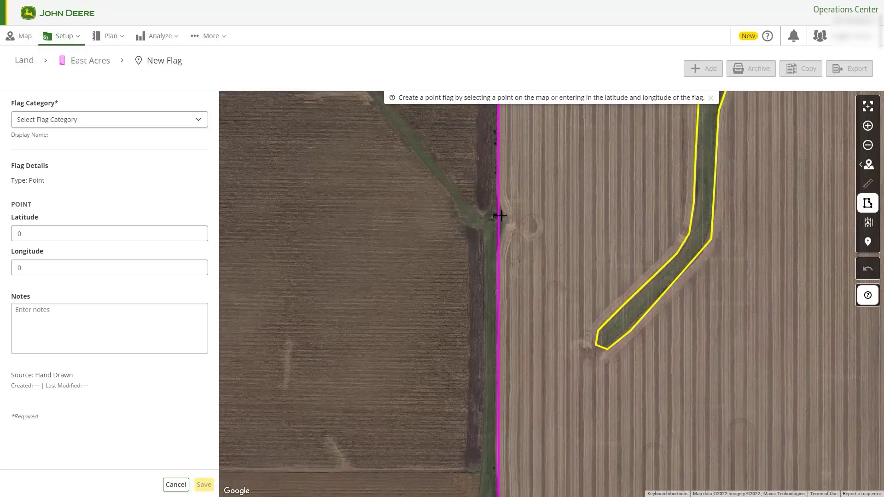
{"action": "left_click", "coordinate": [504, 217]}
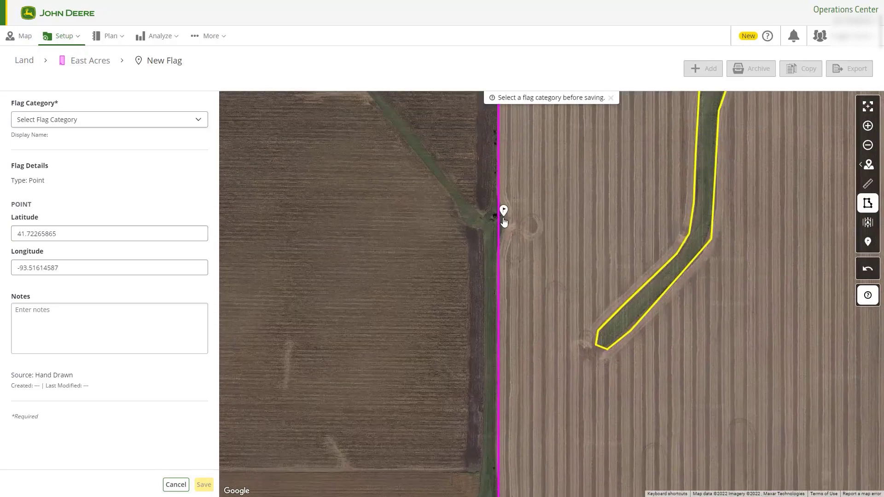
Step: Set the new flag's category to Rocks
{"action": "left_click", "coordinate": [194, 121]}
{"action": "left_click_drag", "start_coordinate": [206, 162], "coordinate": [202, 209]}
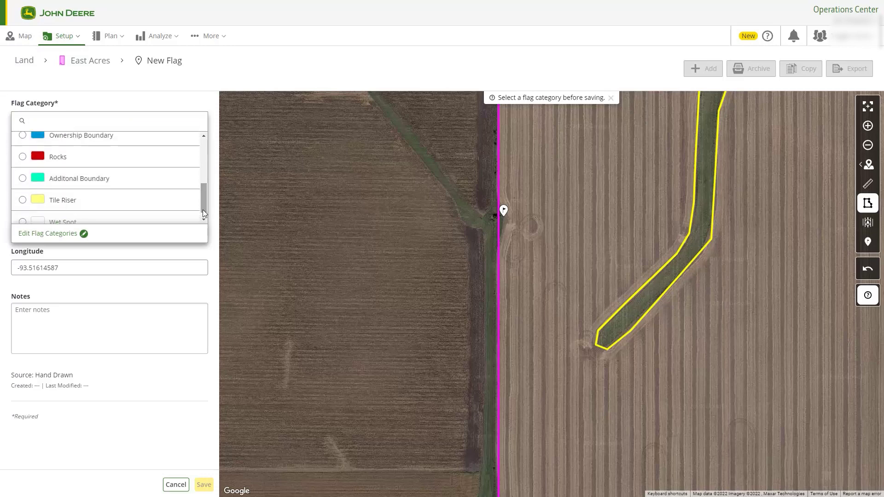
{"action": "left_click", "coordinate": [23, 157]}
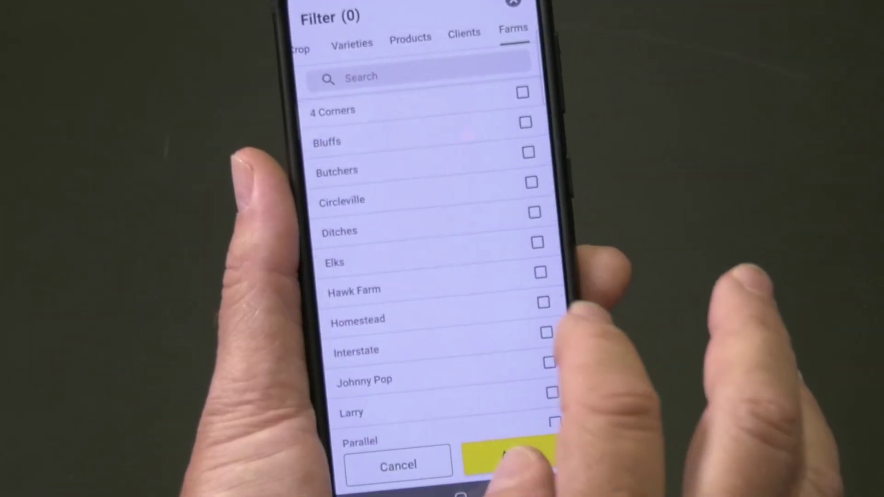
Step: Filter the mobile app map to the Elks farm and zoom in on its field
{"action": "left_click", "coordinate": [537, 242]}
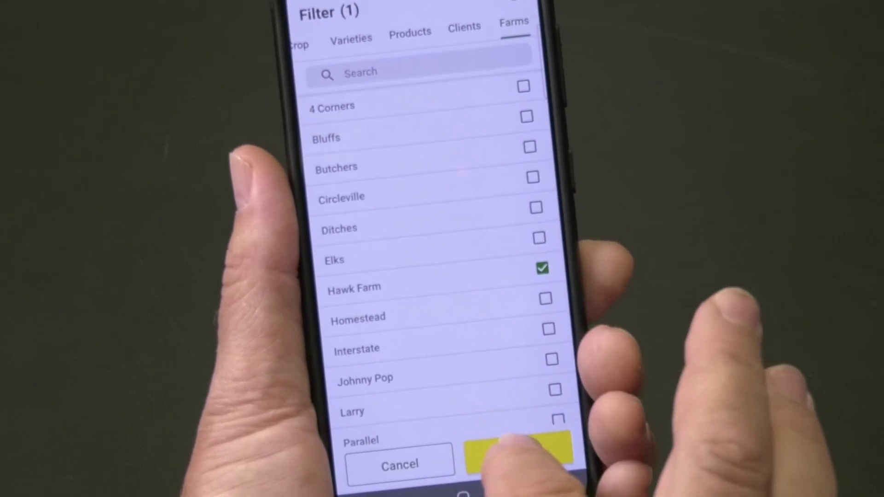
{"action": "left_click", "coordinate": [508, 458]}
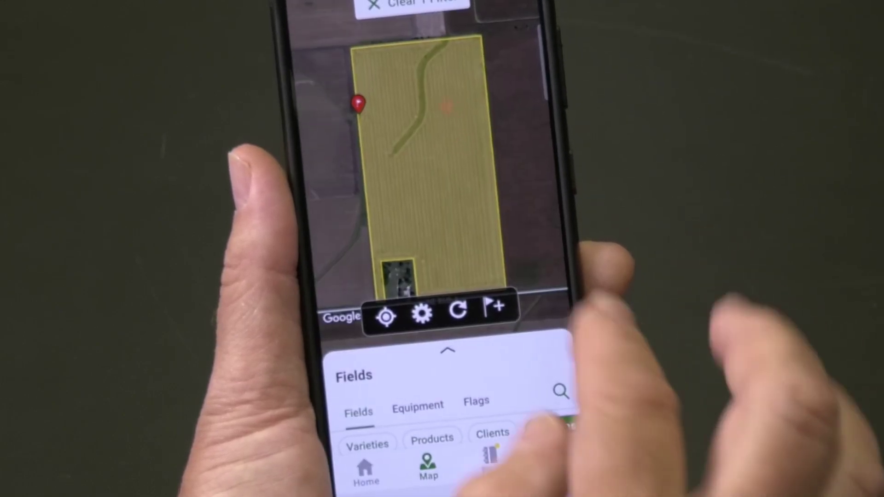
{"action": "scroll", "coordinate": [447, 184], "scroll_direction": "up", "scroll_amount": 5}
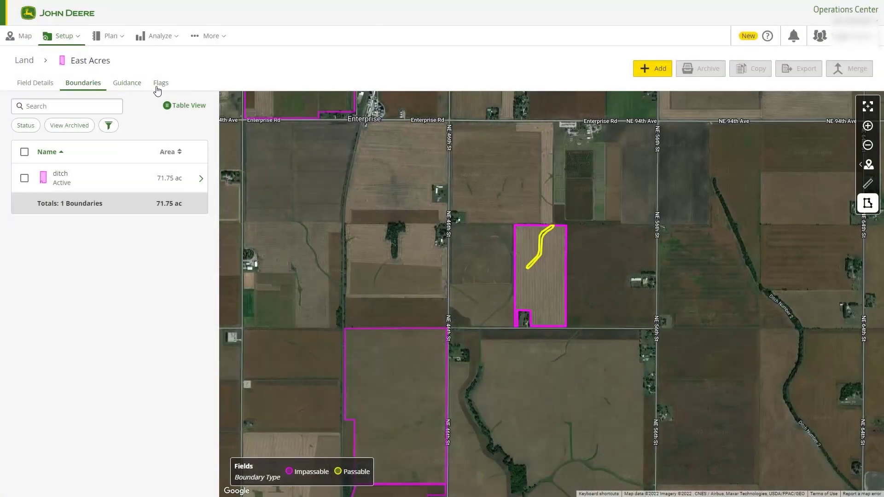
Step: Archive the Rocks flag from East Acres' Flags list, confirming the archive
{"action": "left_click", "coordinate": [160, 86]}
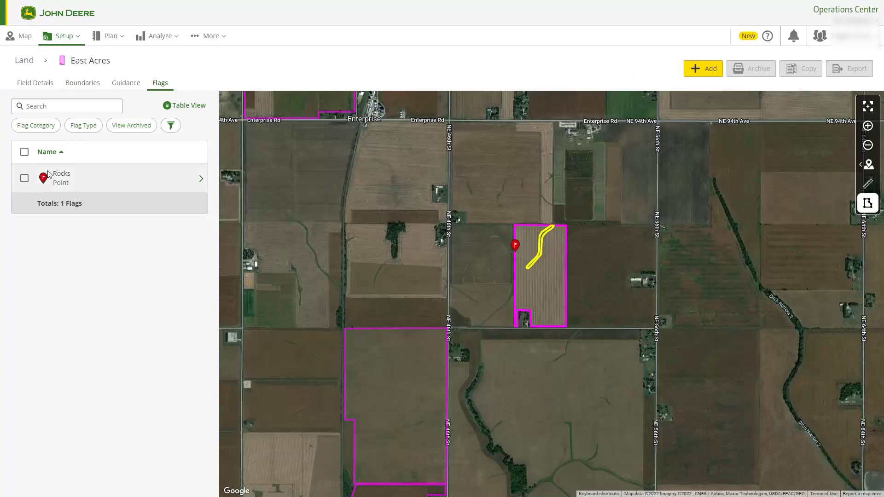
{"action": "left_click", "coordinate": [25, 180]}
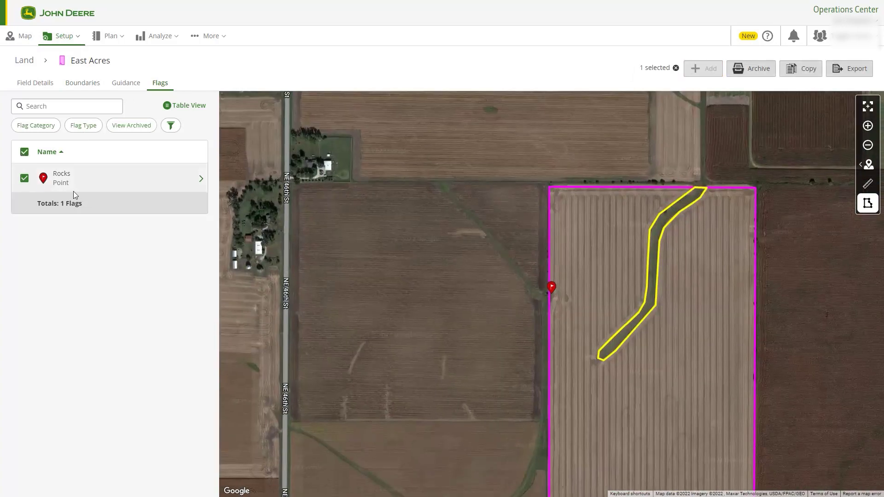
{"action": "left_click", "coordinate": [750, 70]}
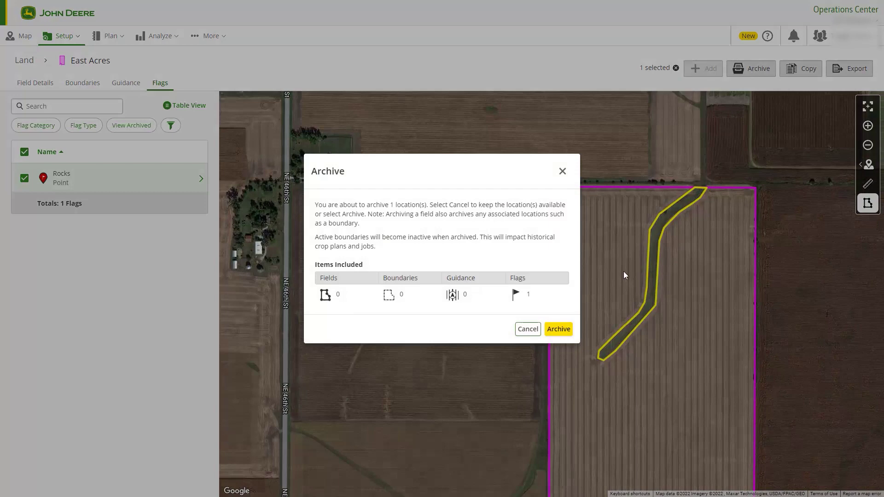
{"action": "left_click", "coordinate": [559, 329]}
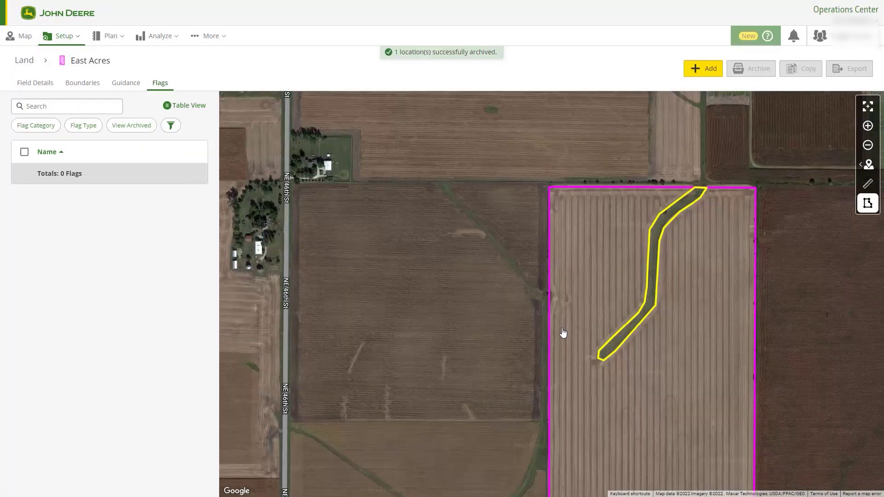
Step: Show the help menu from the top bar's question-mark button
{"action": "left_click", "coordinate": [751, 41]}
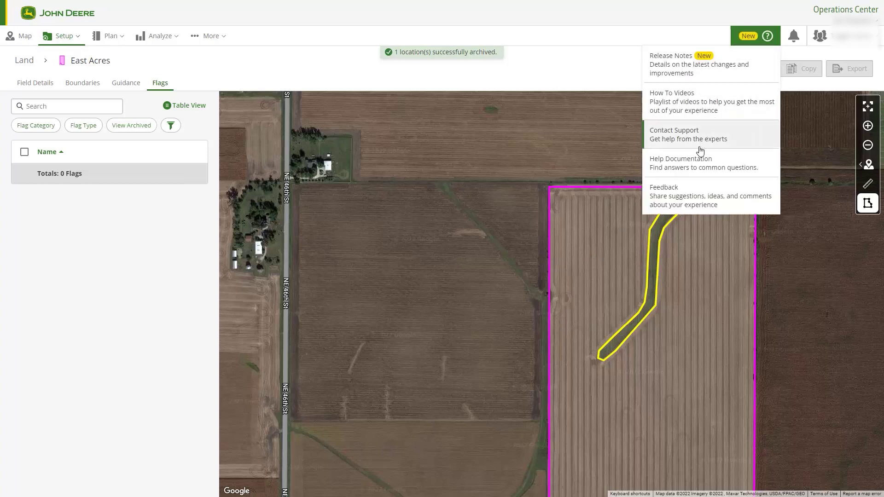